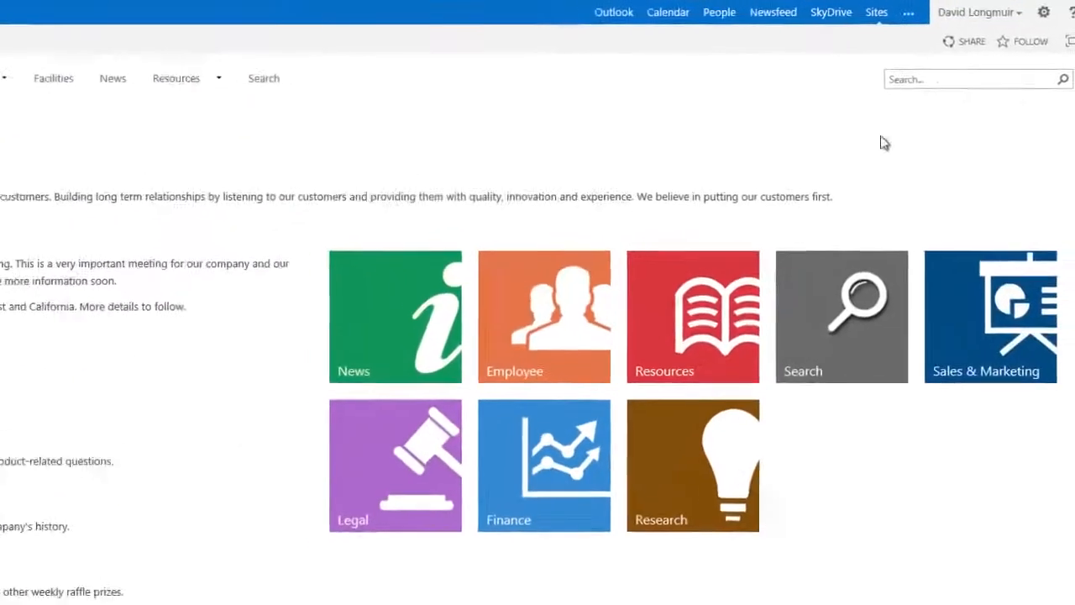
Open the site collection audit settings from the Contoso site's settings.
{"action": "left_click", "coordinate": [1026, 15]}
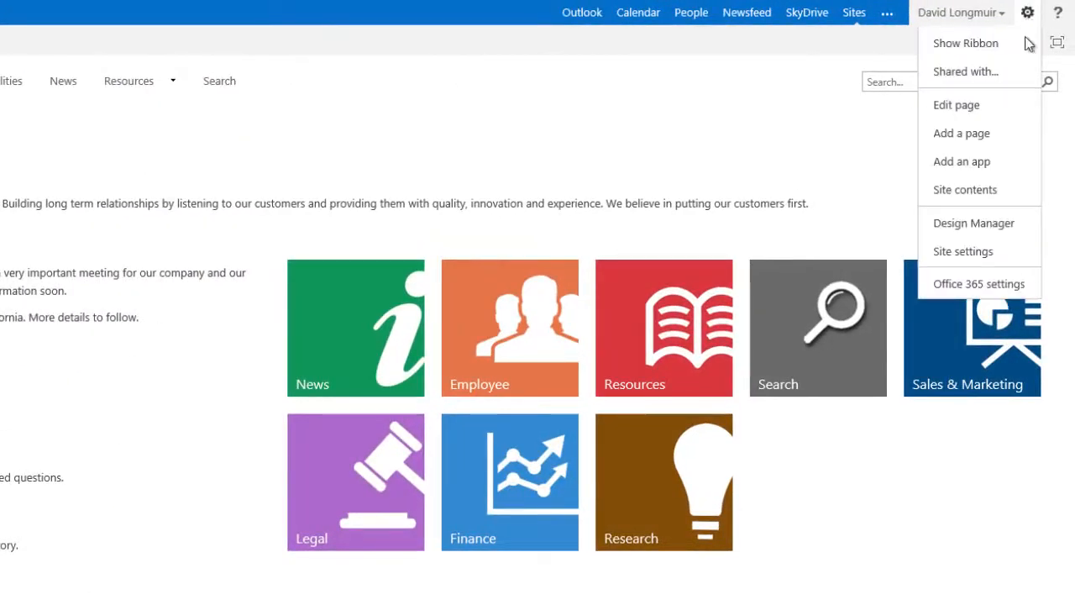
{"action": "left_click", "coordinate": [1028, 254]}
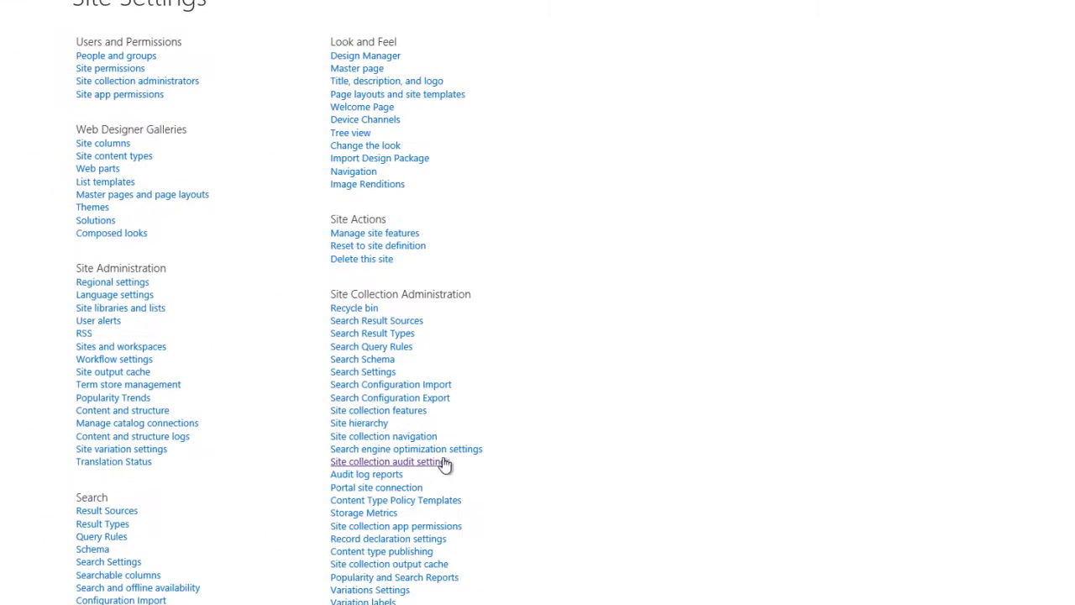
{"action": "left_click", "coordinate": [430, 464]}
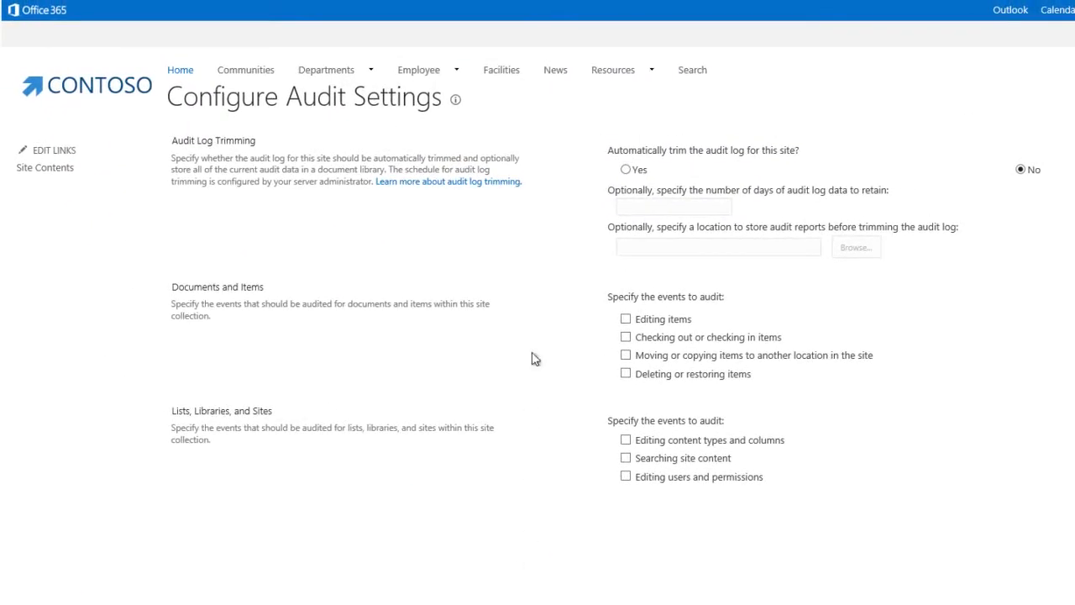
Enable automatic trimming of the audit log and set the retention of audit log data to 7 days.
{"action": "left_click", "coordinate": [626, 169]}
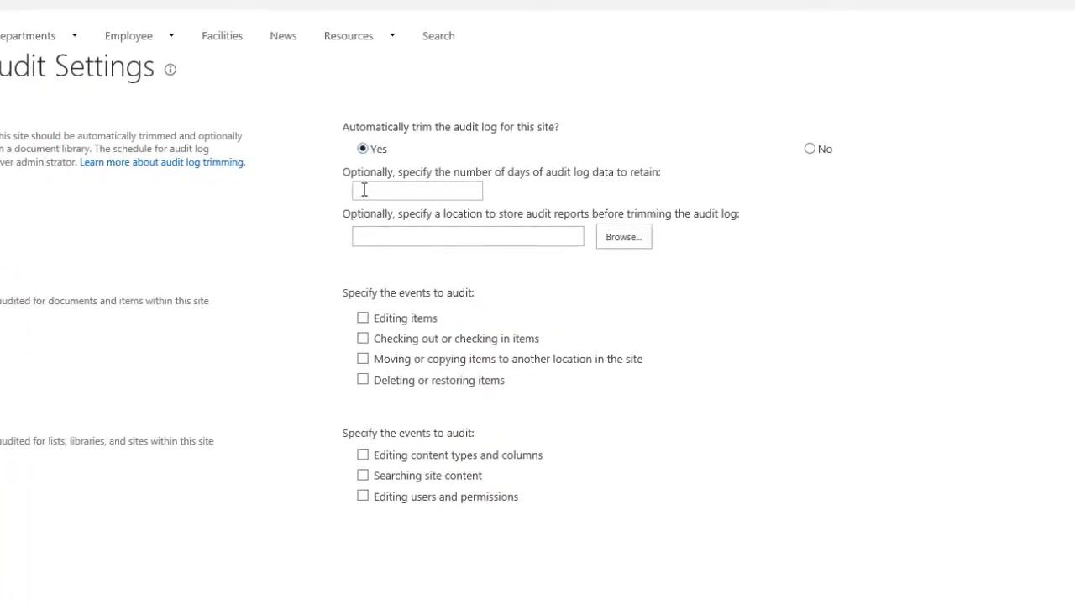
{"action": "left_click", "coordinate": [364, 190]}
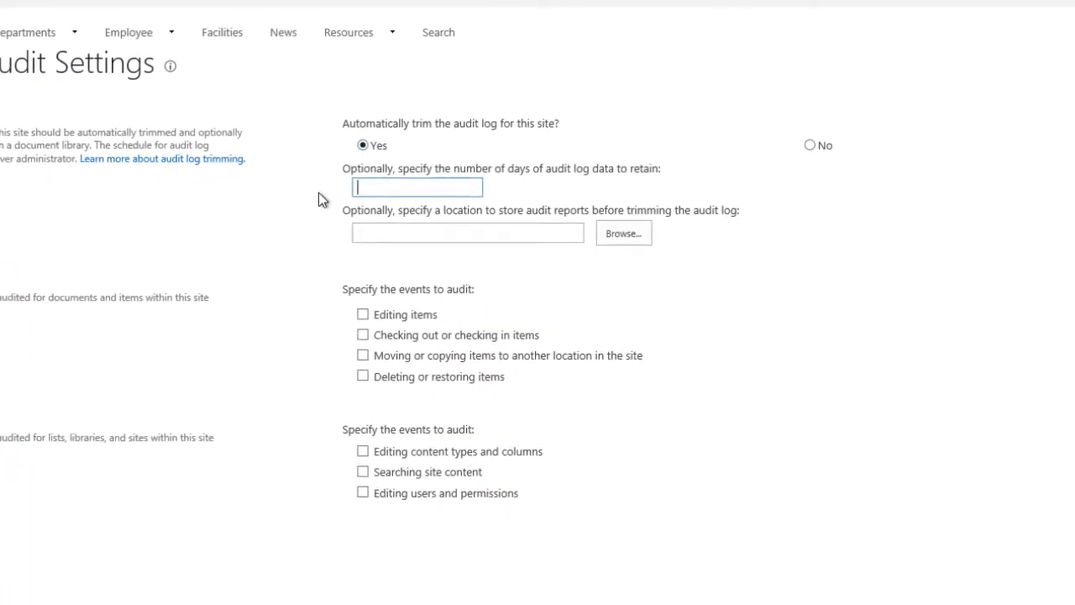
{"action": "type", "text": "7"}
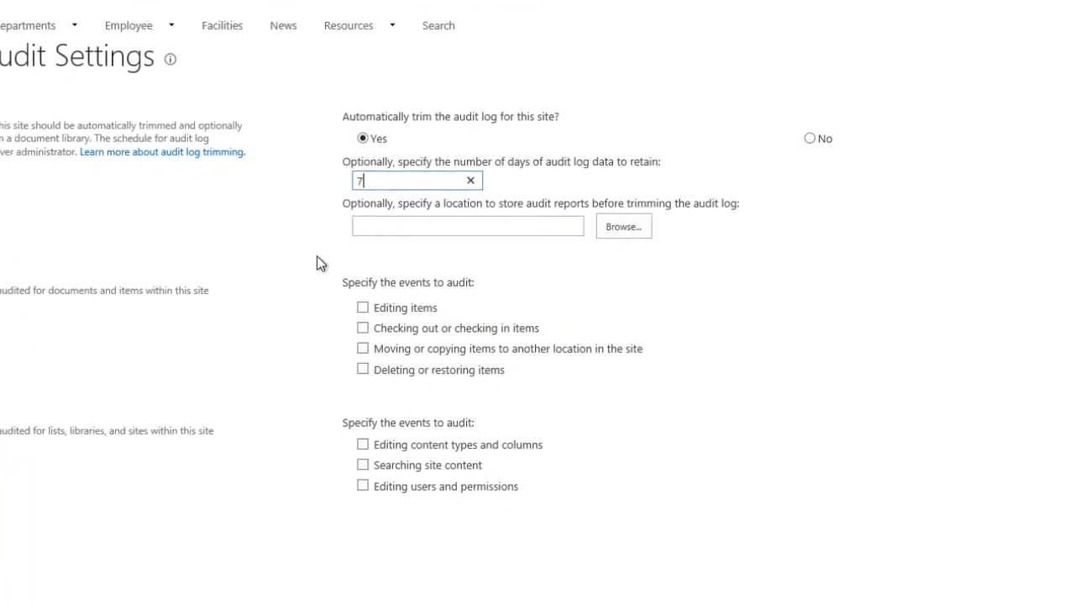
Audit editing, checking out or in, moving or copying, and deleting or restoring items, and save the audit settings.
{"action": "left_click", "coordinate": [363, 310]}
{"action": "left_click", "coordinate": [363, 324]}
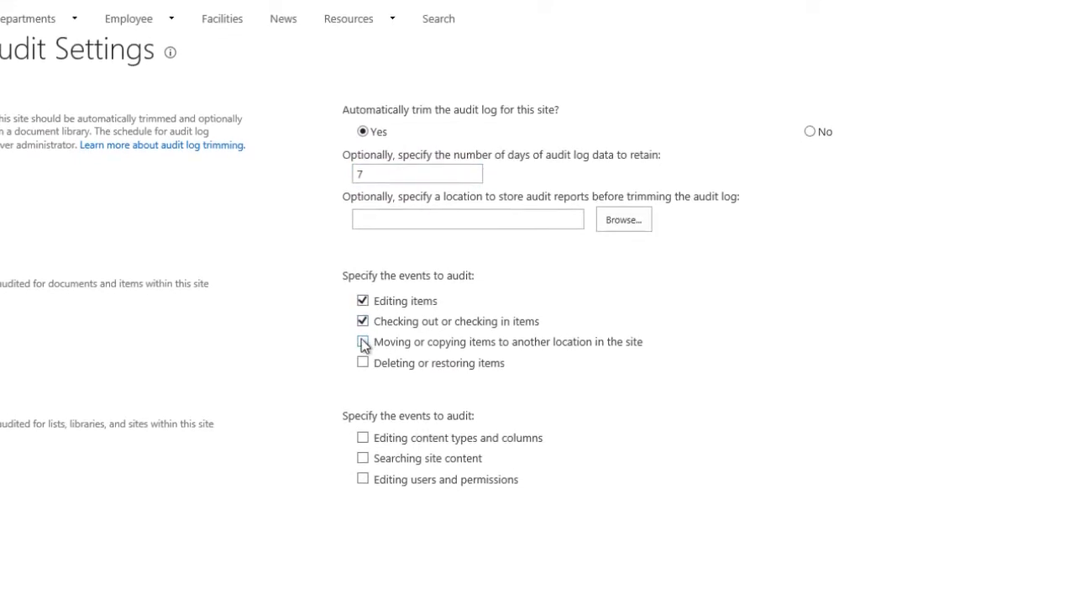
{"action": "left_click", "coordinate": [363, 344]}
{"action": "left_click", "coordinate": [363, 365]}
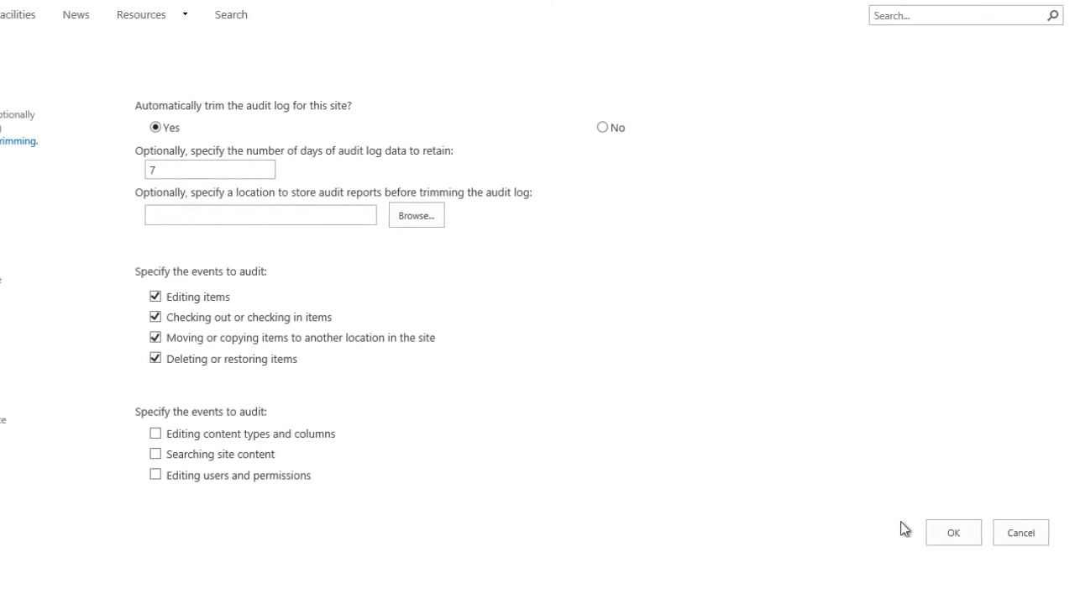
{"action": "left_click", "coordinate": [945, 534]}
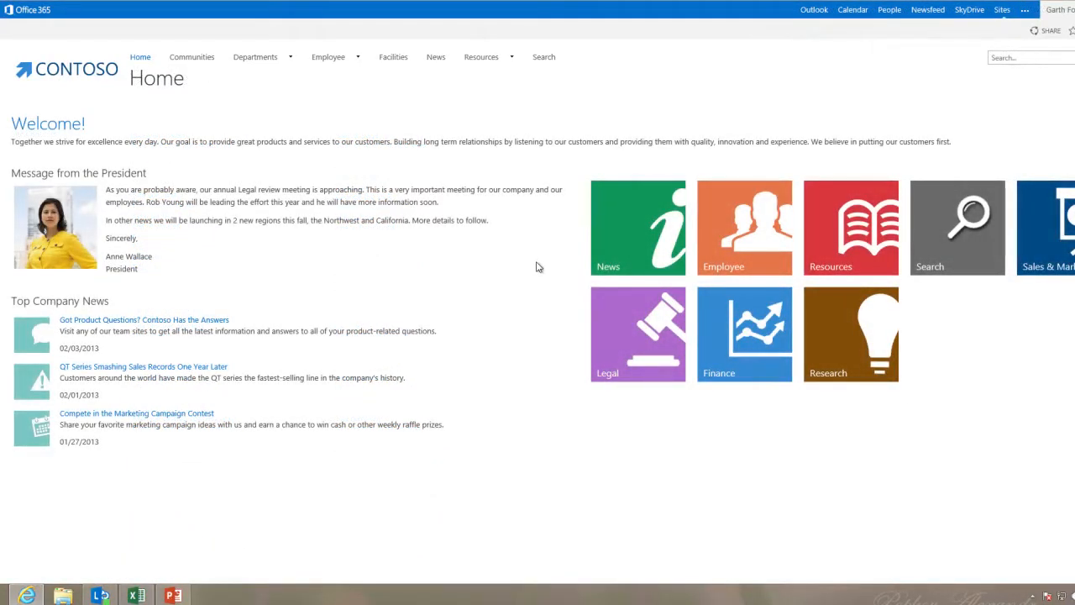
Go to the Operations department site and open its full Documents library from the top-rated documents.
{"action": "mouse_move", "coordinate": [259, 63]}
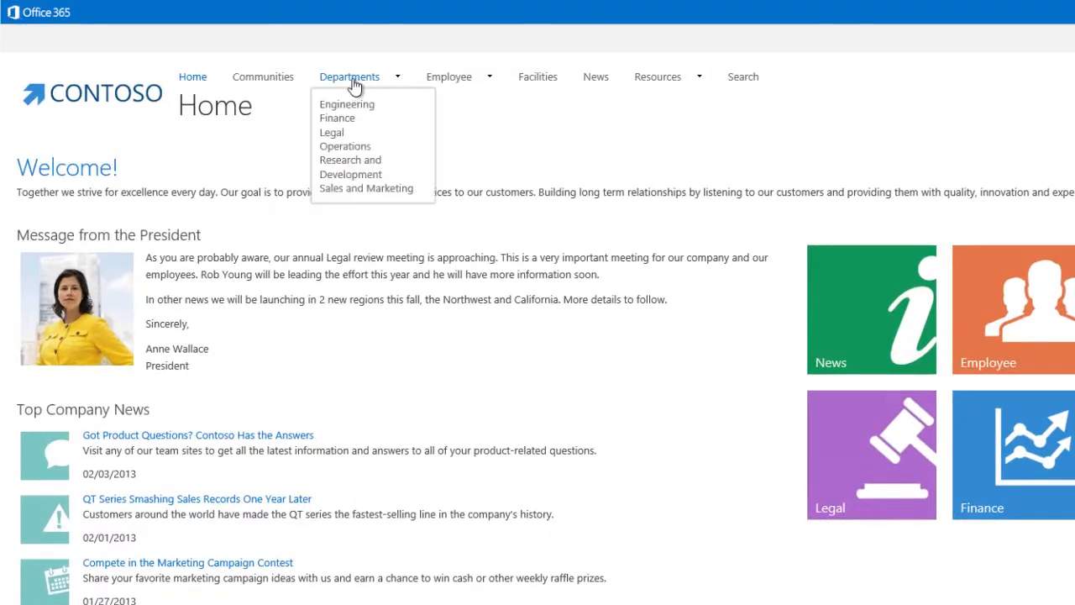
{"action": "left_click", "coordinate": [351, 152]}
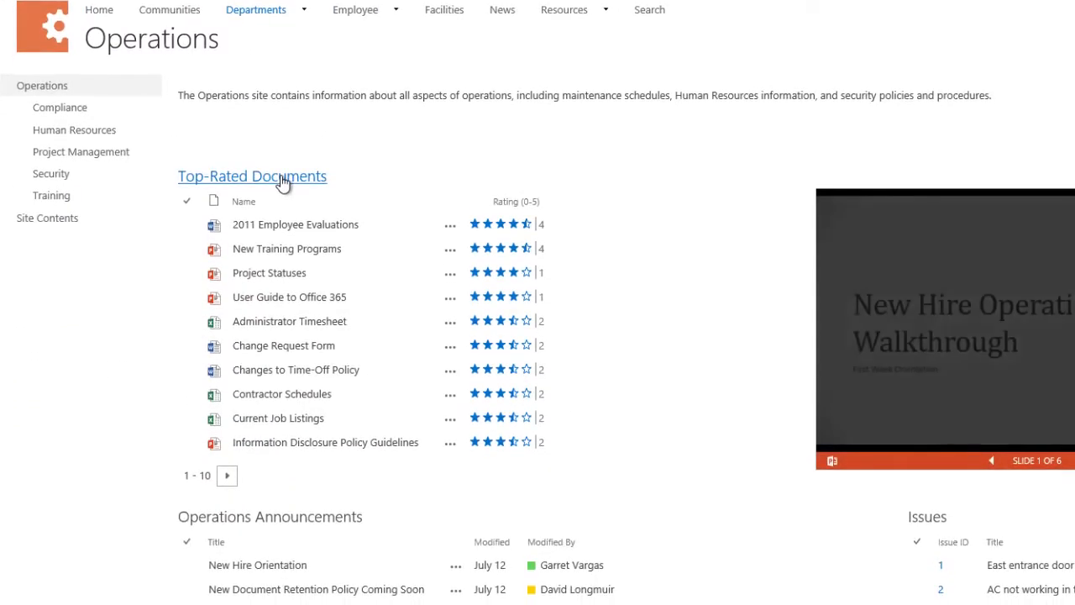
{"action": "left_click", "coordinate": [283, 177]}
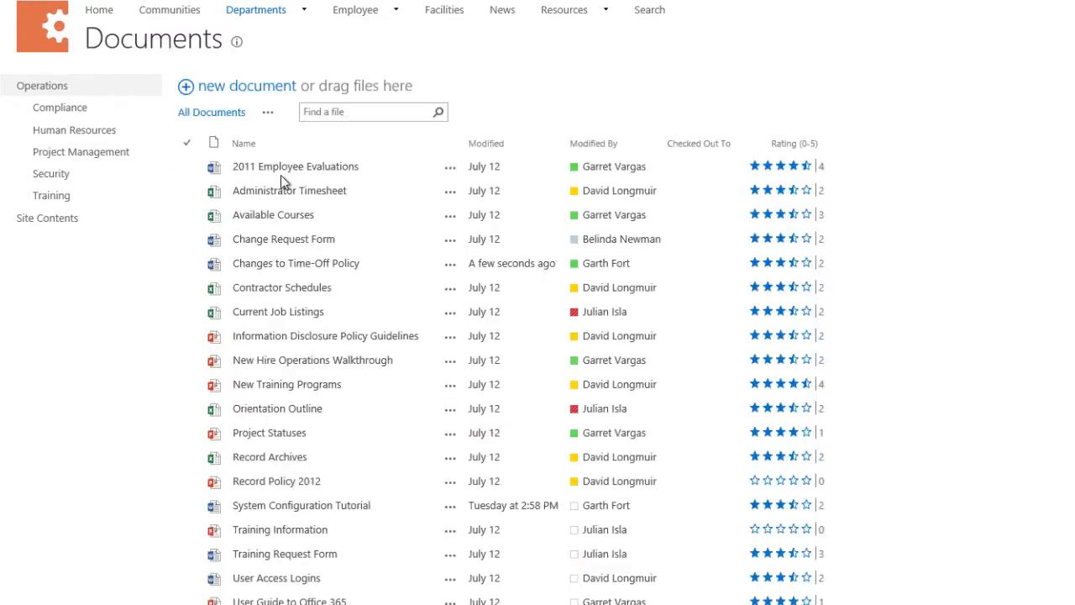
Check out the document Changes to Time-Off Policy from the Operations library.
{"action": "left_click", "coordinate": [377, 265]}
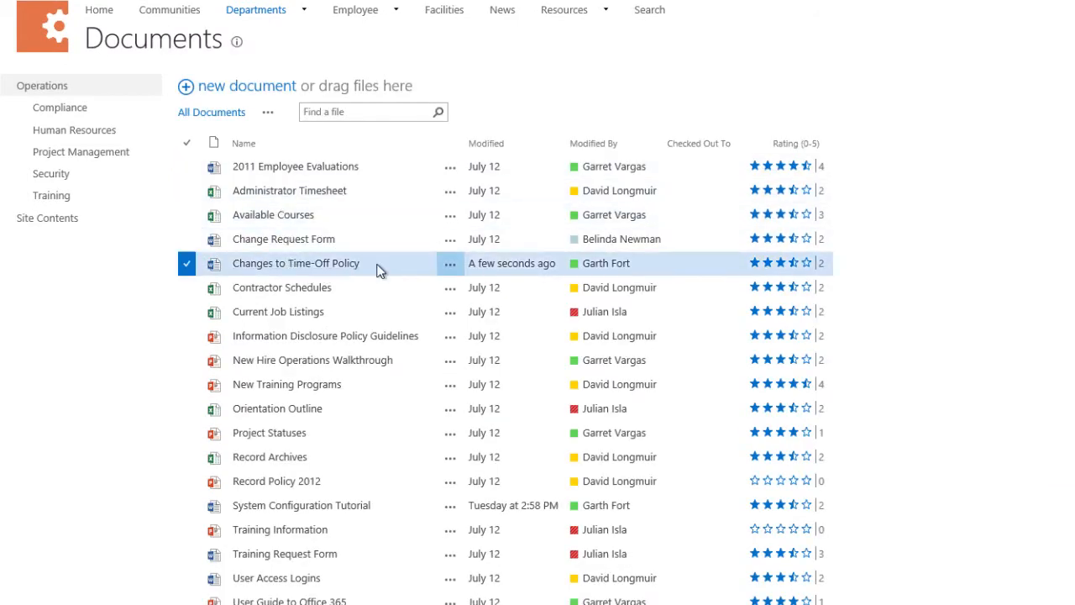
{"action": "left_click", "coordinate": [449, 266]}
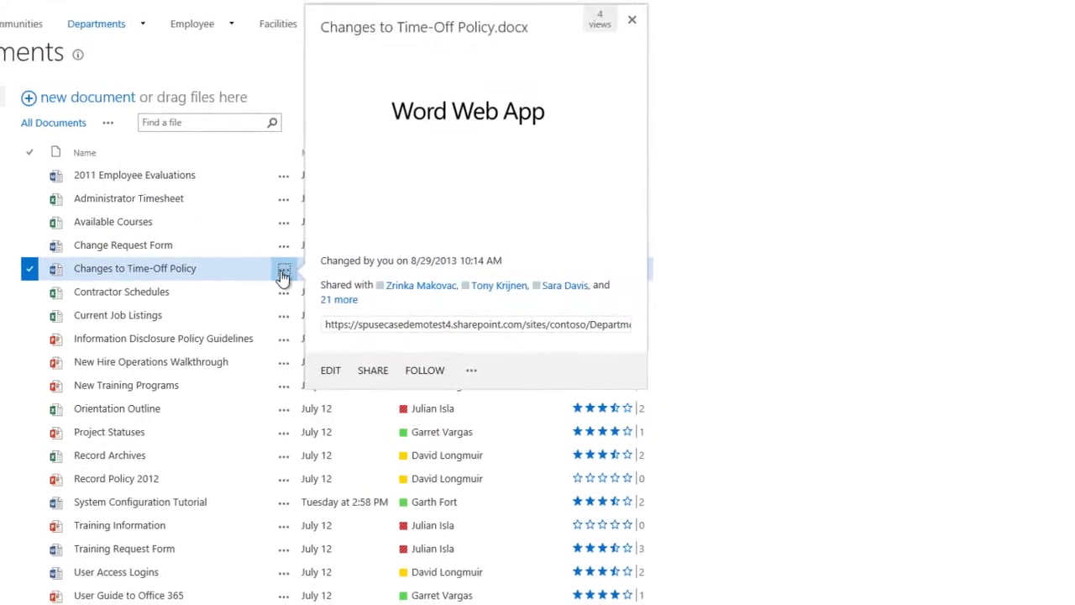
{"action": "left_click", "coordinate": [467, 372]}
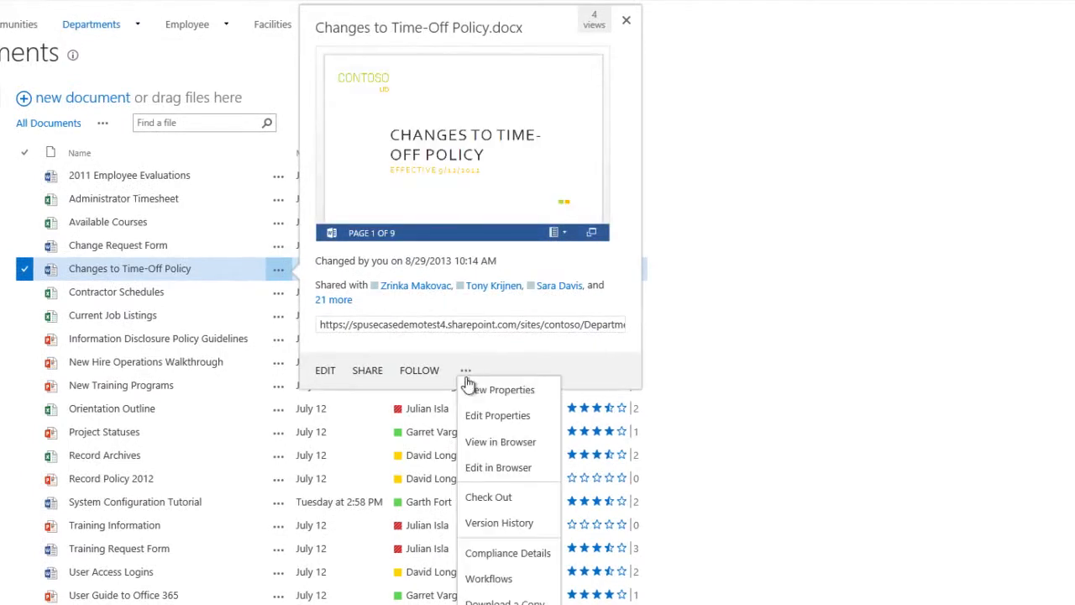
{"action": "left_click", "coordinate": [477, 503]}
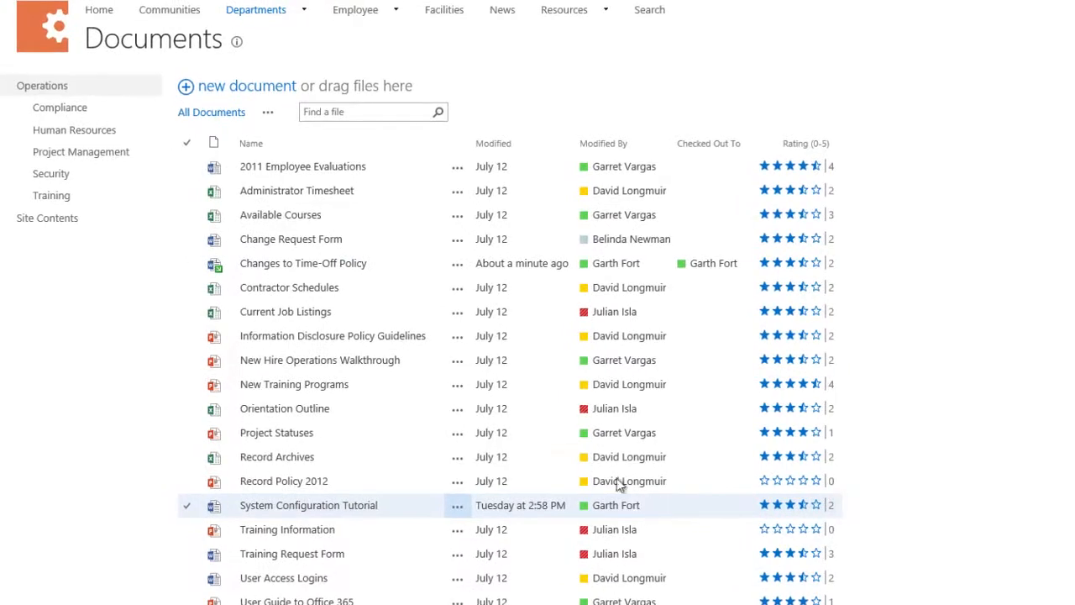
Open Changes to Time-Off Policy in Word and highlight in yellow the History paragraph beginning "Historically, our packaging reflects our branding".
{"action": "left_click", "coordinate": [345, 267]}
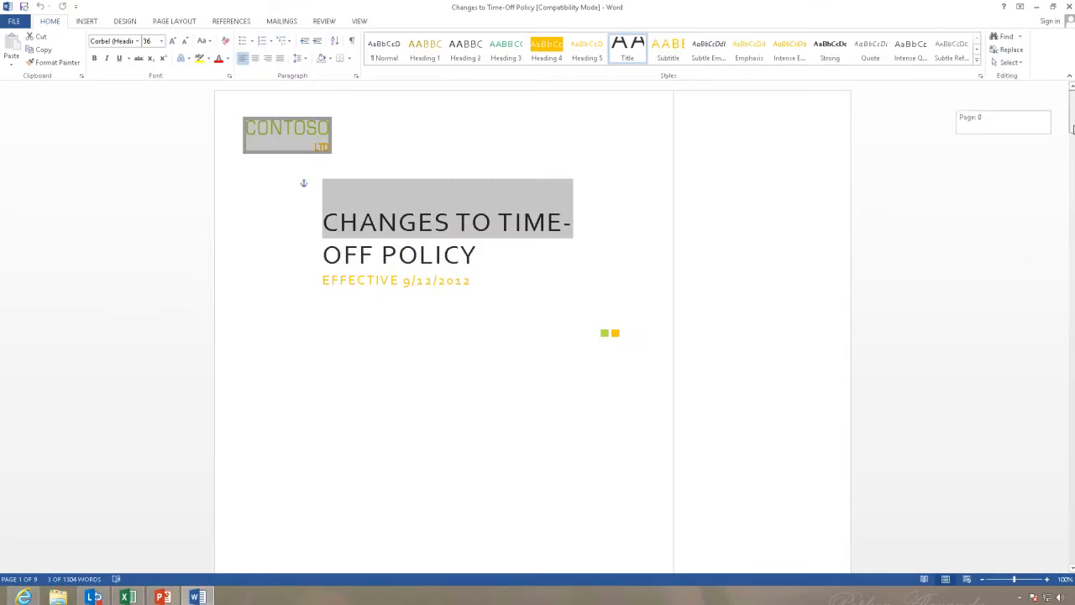
{"action": "left_click_drag", "start_coordinate": [1073, 129], "coordinate": [1073, 301]}
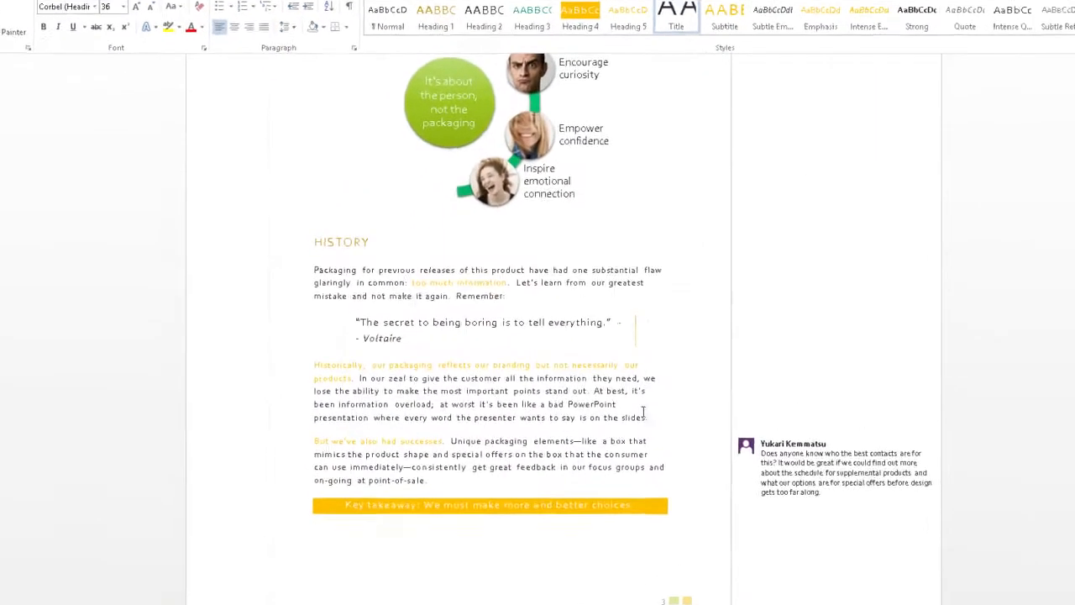
{"action": "left_click_drag", "start_coordinate": [596, 386], "coordinate": [305, 359]}
{"action": "left_click_drag", "start_coordinate": [283, 405], "coordinate": [280, 385]}
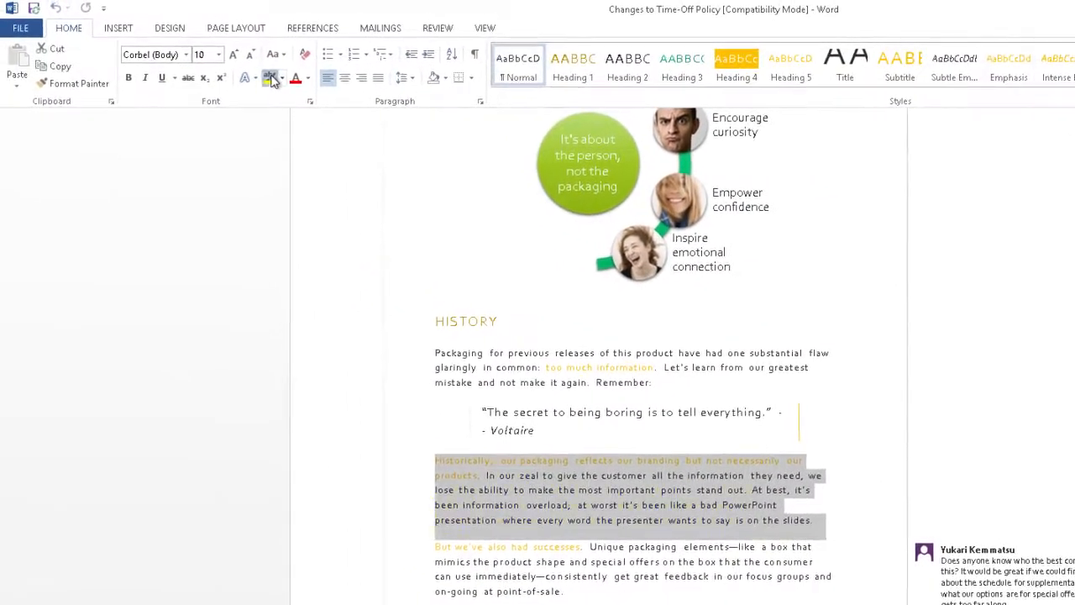
{"action": "left_click", "coordinate": [271, 79]}
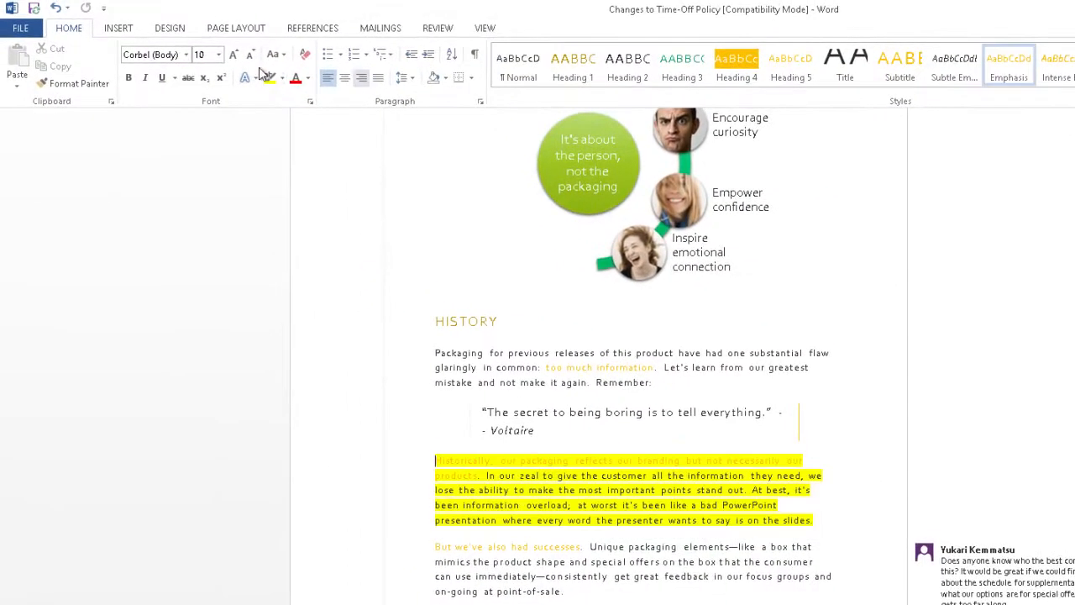
Comment on the highlighted paragraph, agreeing that packaging is the customers' first impression and must convey clearly who we are and what the device can do.
{"action": "left_click", "coordinate": [119, 29]}
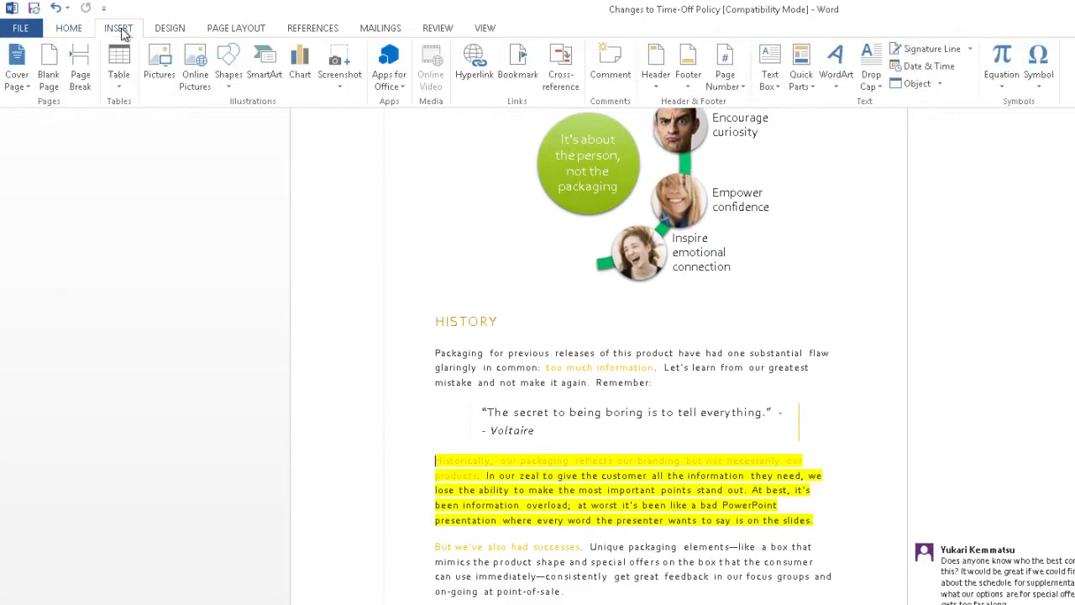
{"action": "left_click", "coordinate": [608, 66]}
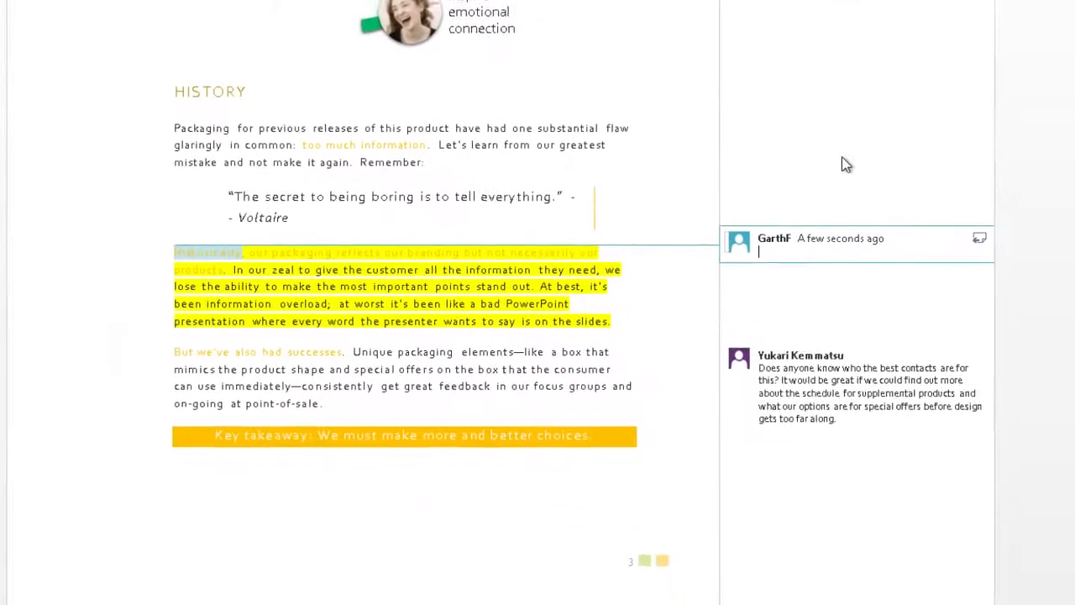
{"action": "type", "text": "I agree here! Our packaging is our first impression with our customers. It needs to convey who we are, and what the device can do in a clear and simple manner."}
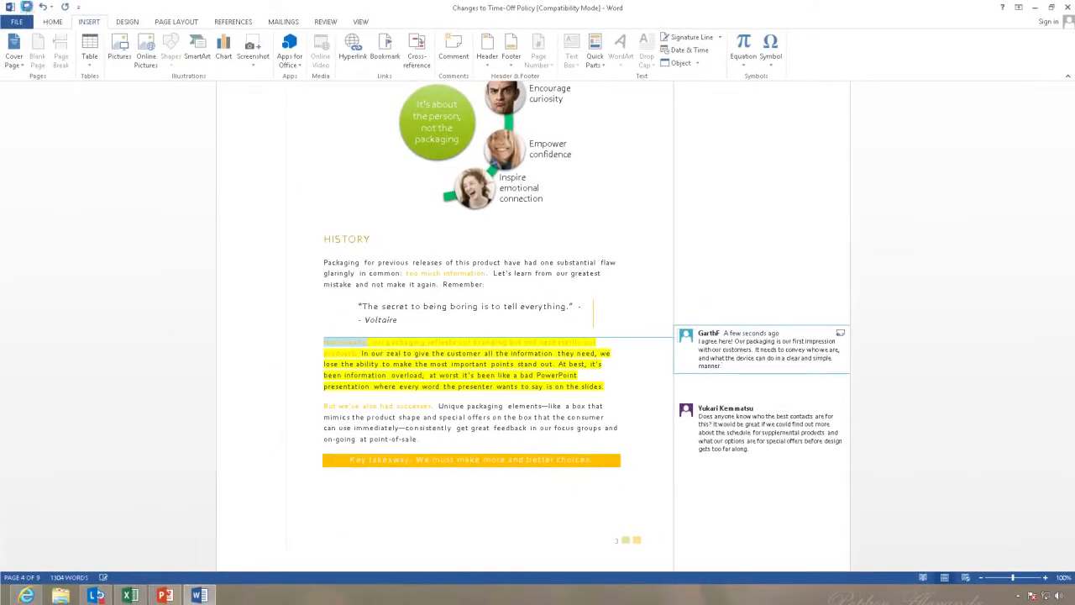
Close the document in Word and check it in without version comments.
{"action": "left_click", "coordinate": [1068, 8]}
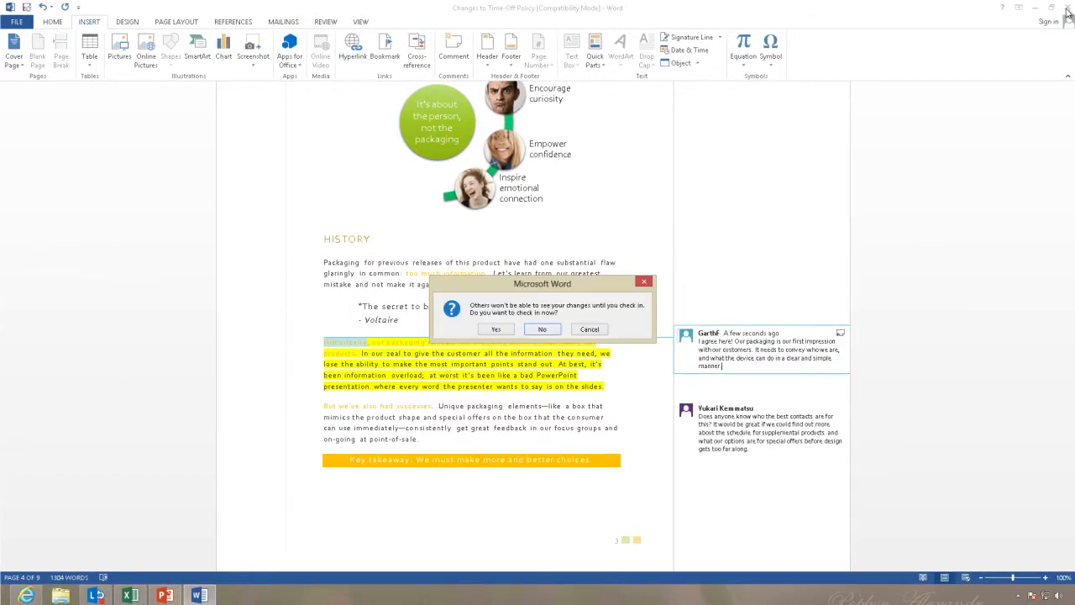
{"action": "left_click", "coordinate": [497, 329]}
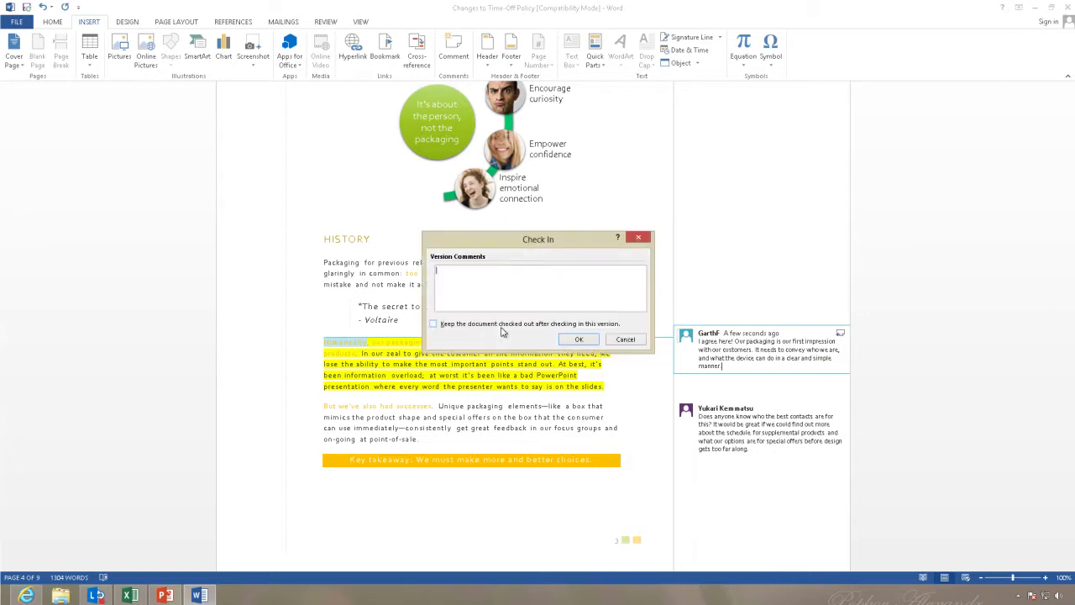
{"action": "left_click", "coordinate": [578, 340]}
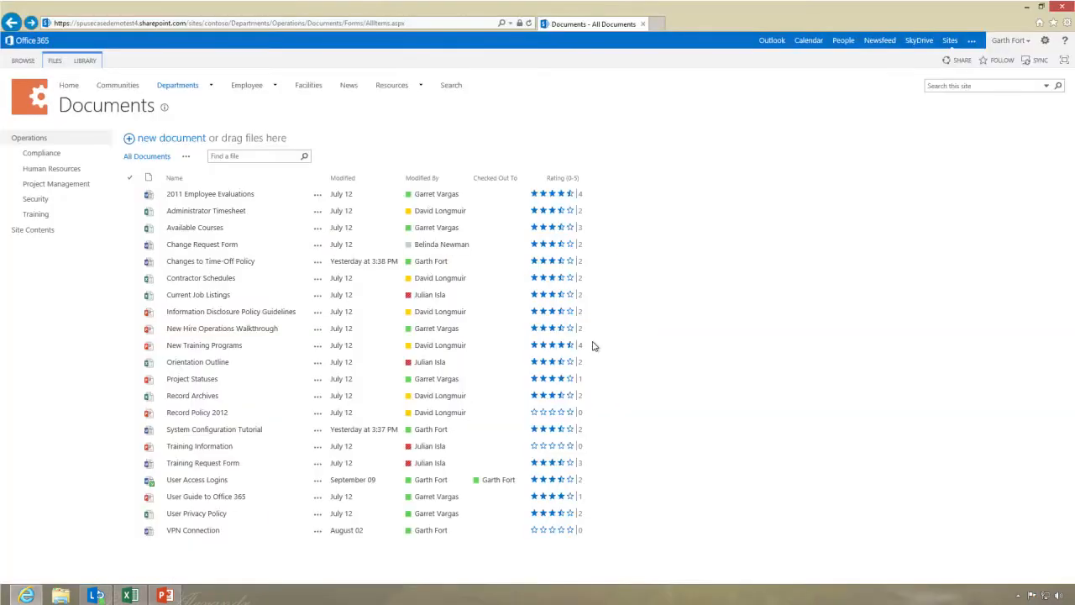
Delete Changes to Time-Off Policy from the Operations library, sending it to the site Recycle Bin.
{"action": "left_click", "coordinate": [276, 265]}
{"action": "left_click", "coordinate": [324, 265]}
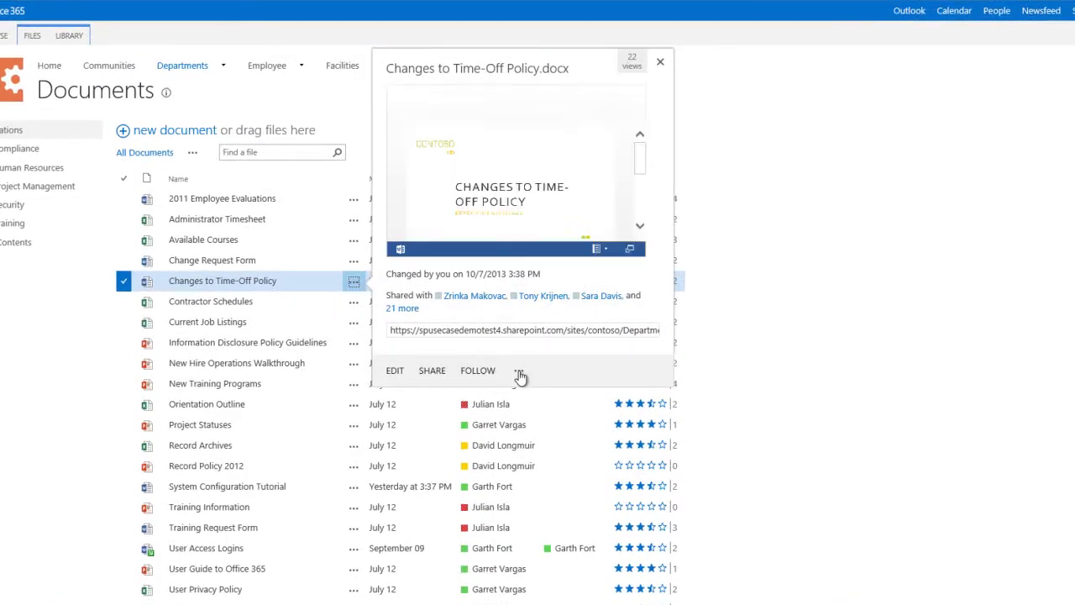
{"action": "left_click", "coordinate": [520, 375]}
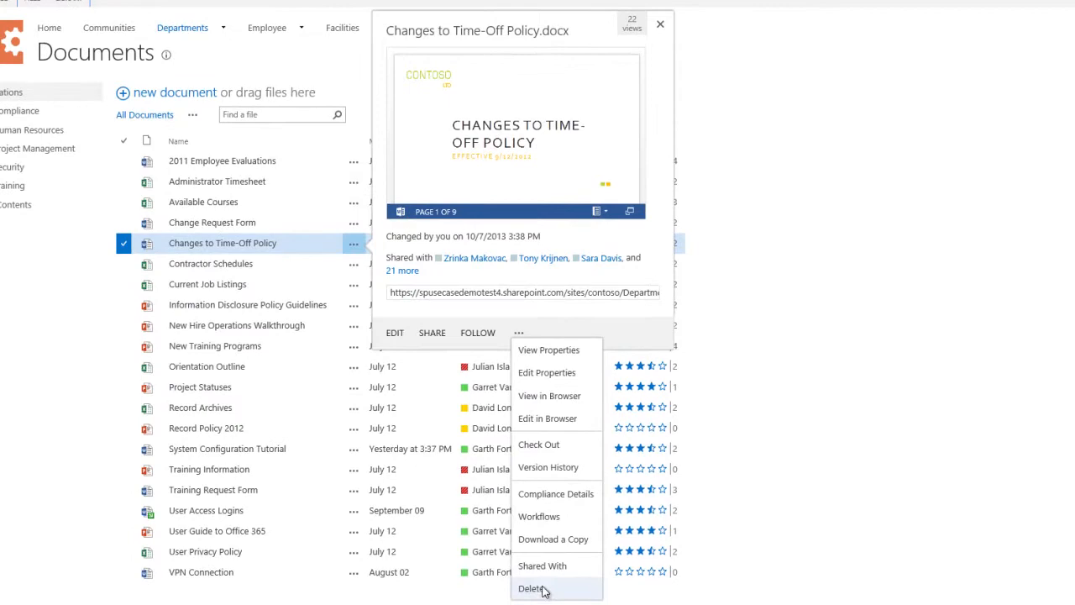
{"action": "left_click", "coordinate": [530, 588]}
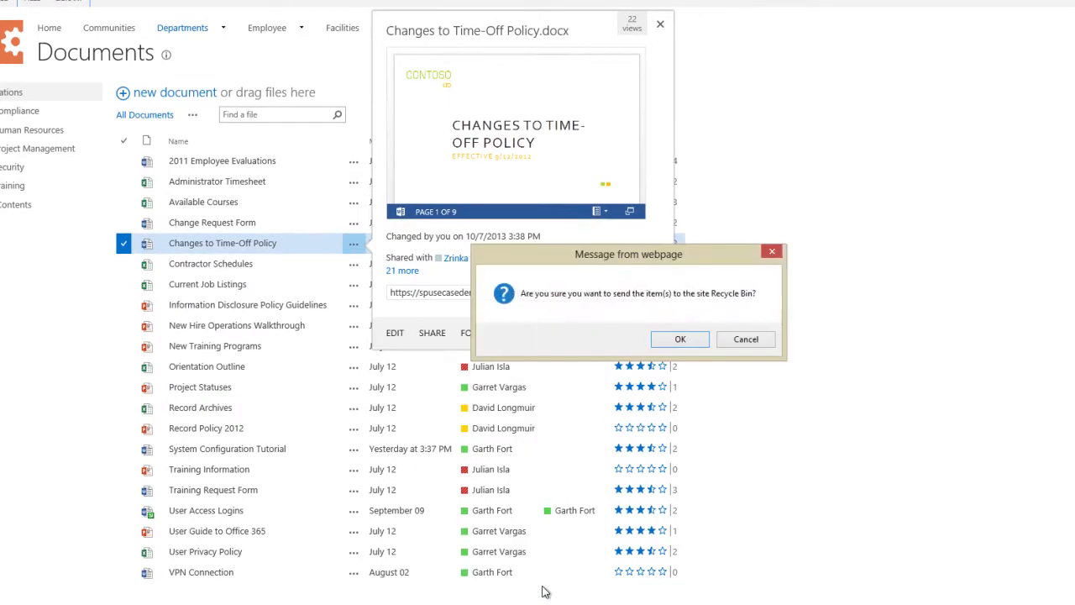
{"action": "left_click", "coordinate": [682, 340]}
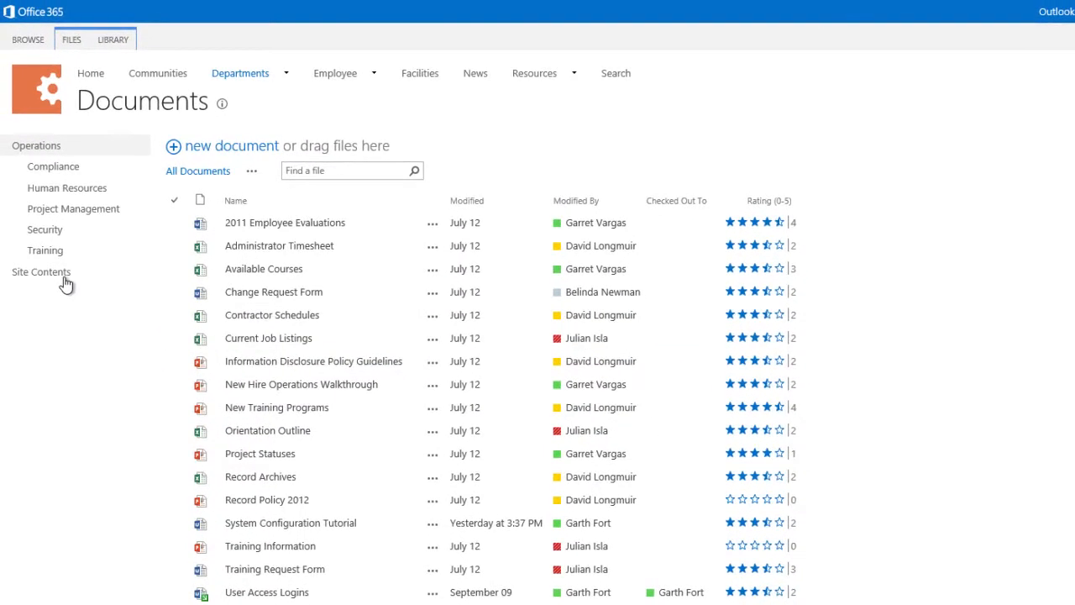
Restore Changes to Time-Off Policy.docx from the Recycle Bin of the Operations site.
{"action": "left_click", "coordinate": [42, 273]}
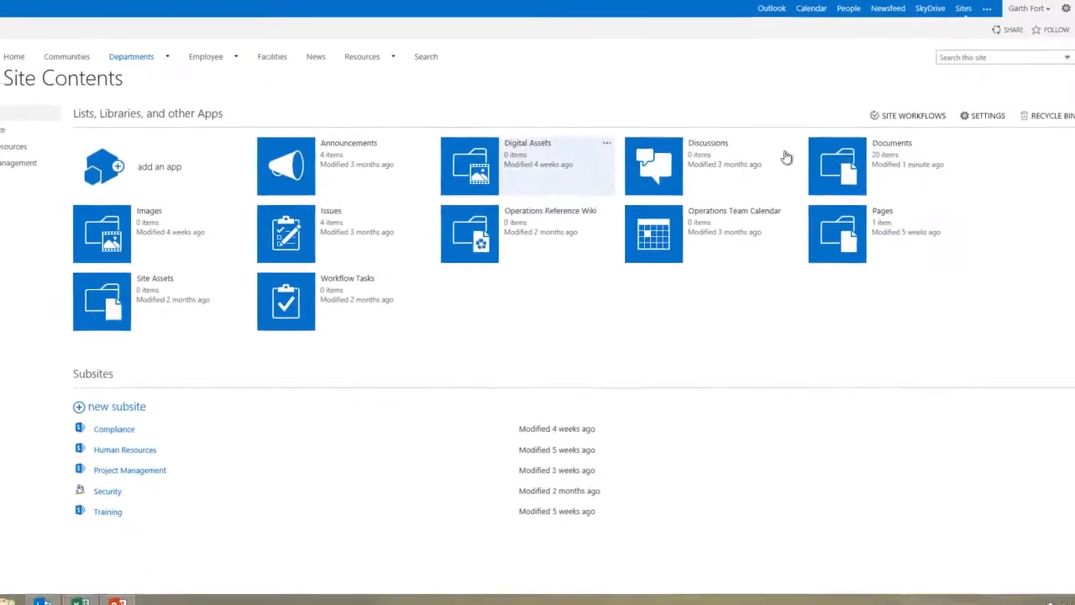
{"action": "left_click", "coordinate": [1021, 115]}
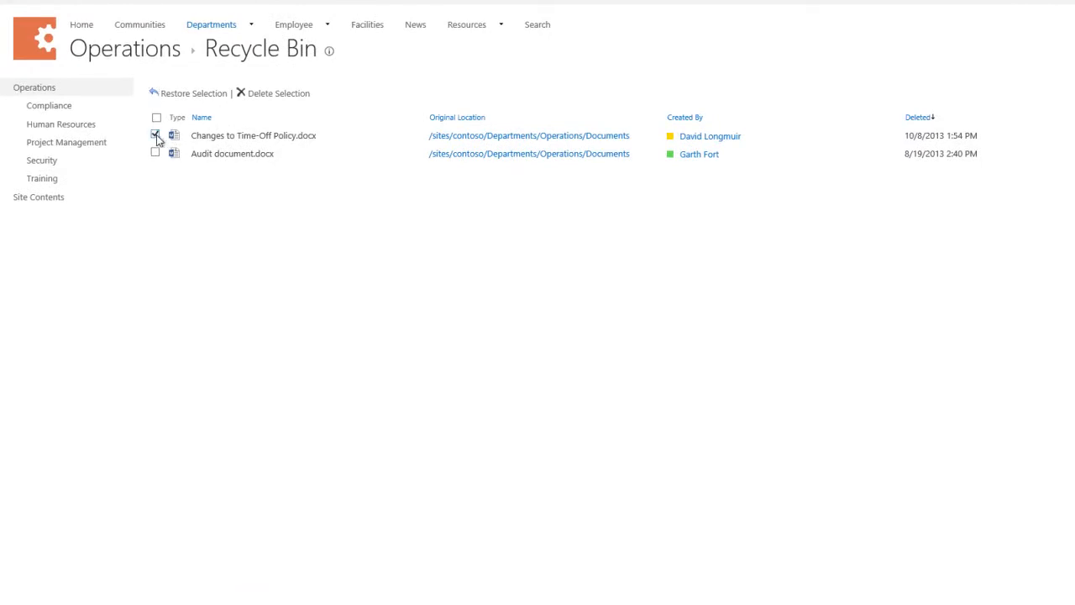
{"action": "left_click", "coordinate": [178, 96]}
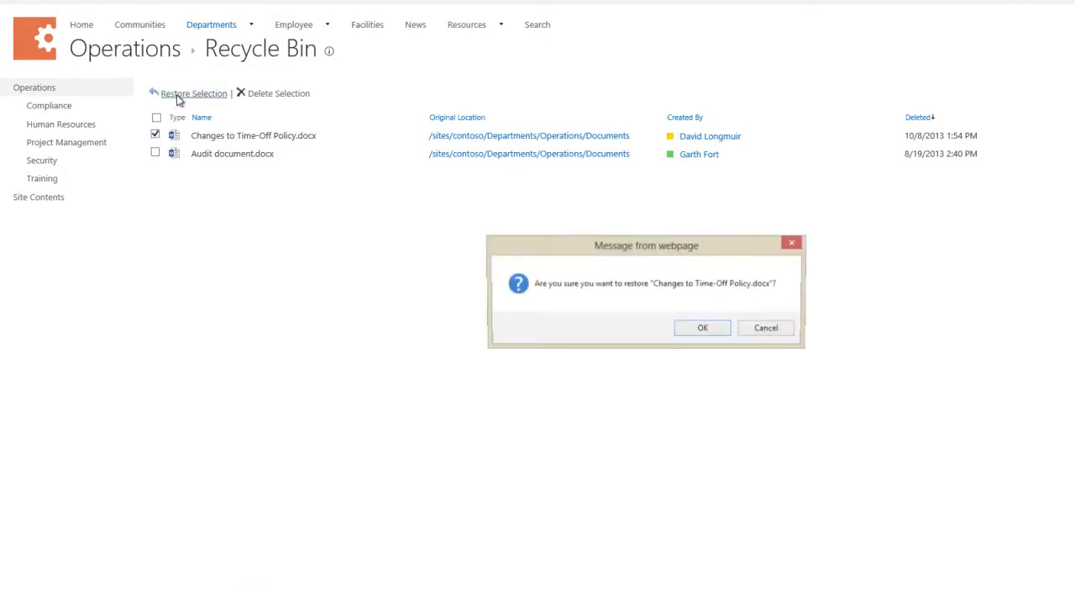
{"action": "left_click", "coordinate": [695, 330]}
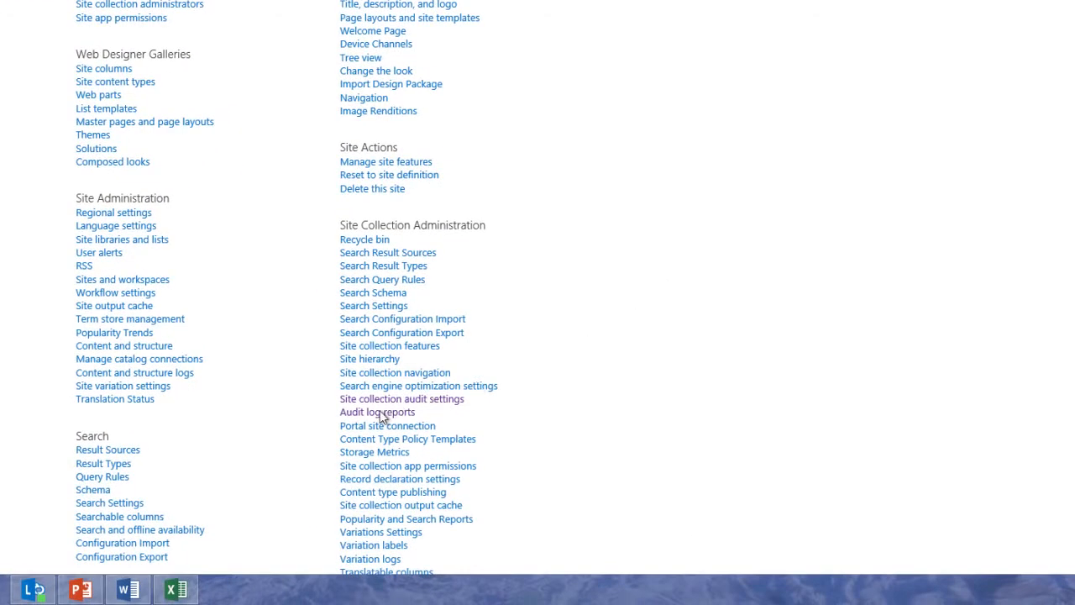
Generate the Content modifications audit log report with Site Assets as its save location, and open the generated report.
{"action": "left_click", "coordinate": [379, 414]}
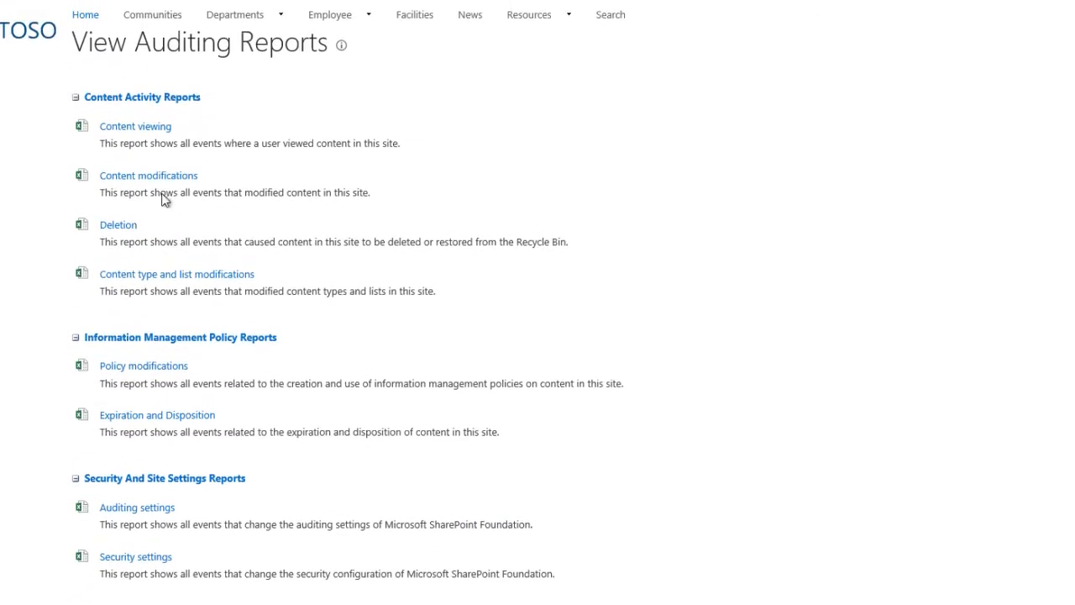
{"action": "left_click", "coordinate": [156, 188]}
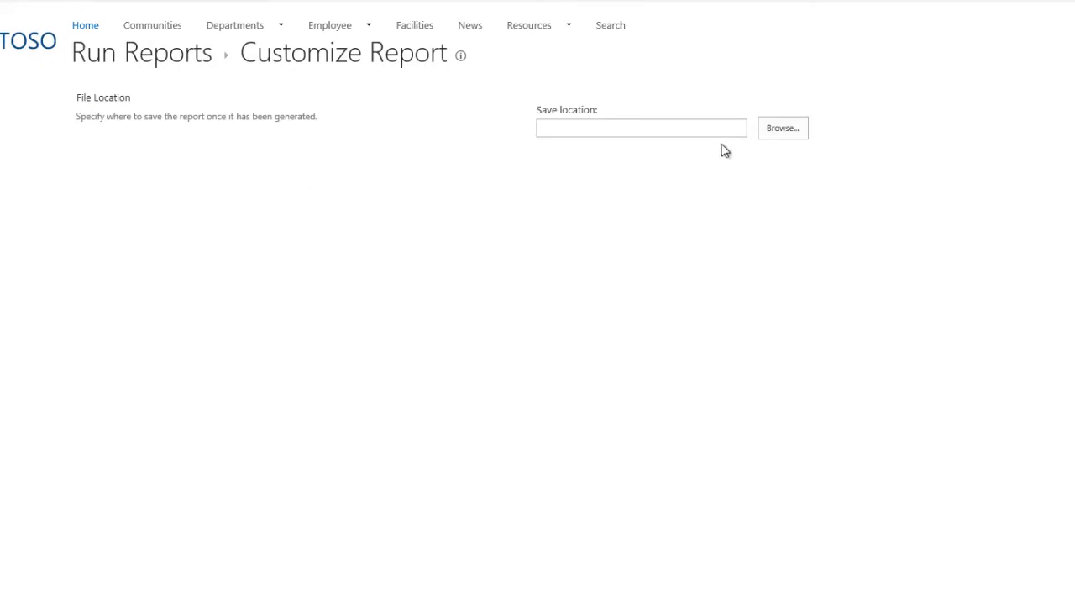
{"action": "left_click", "coordinate": [781, 131]}
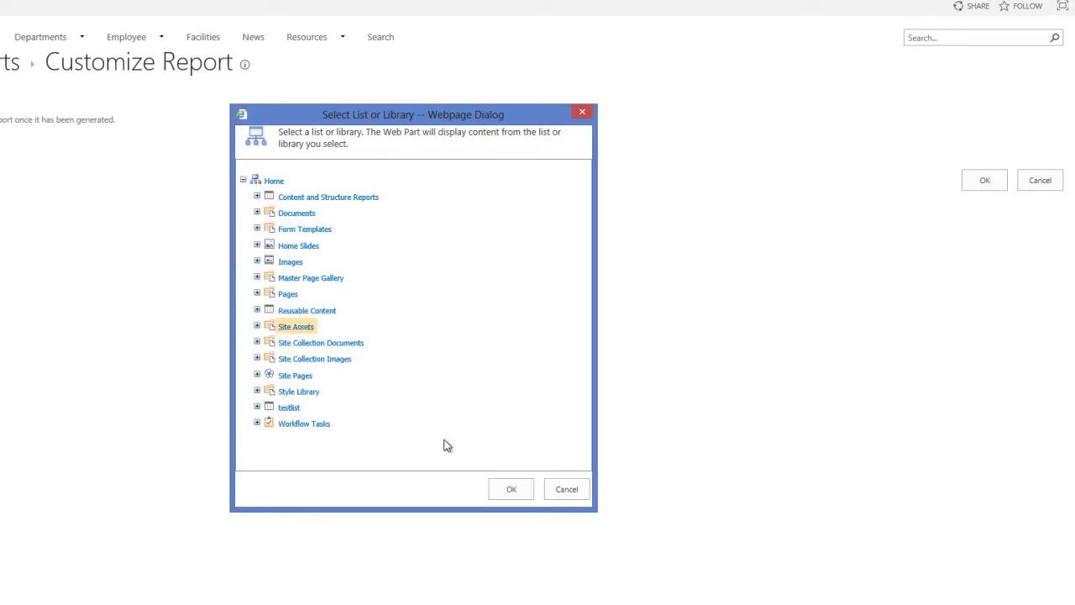
{"action": "left_click", "coordinate": [512, 491]}
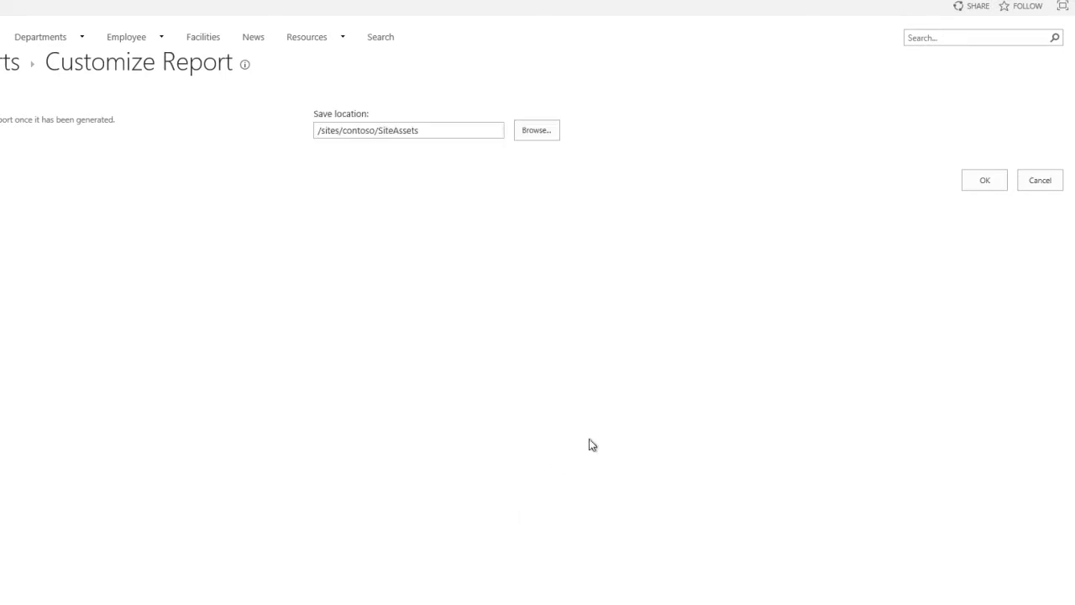
{"action": "left_click", "coordinate": [976, 184]}
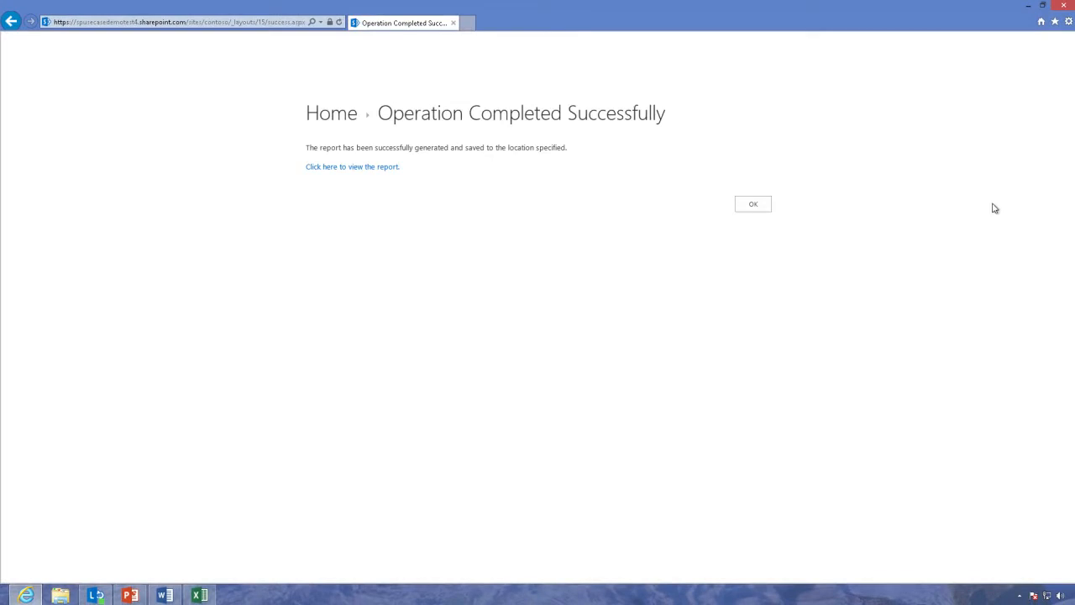
{"action": "left_click", "coordinate": [357, 166]}
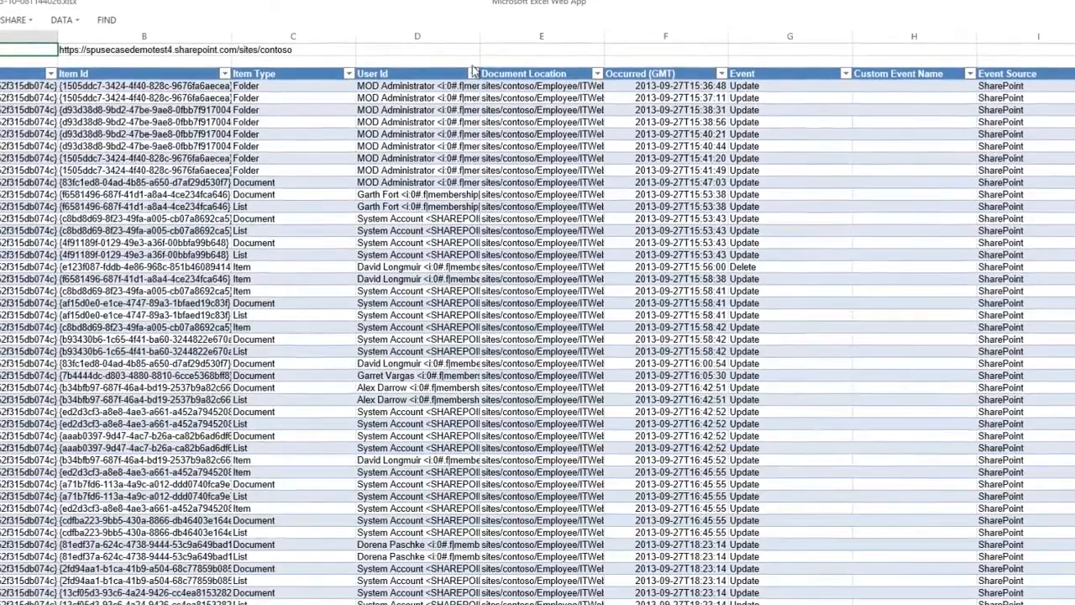
Filter the report's User Id column to only the sixth listed user and widen the Document Location column to fit the full paths.
{"action": "left_click", "coordinate": [472, 75]}
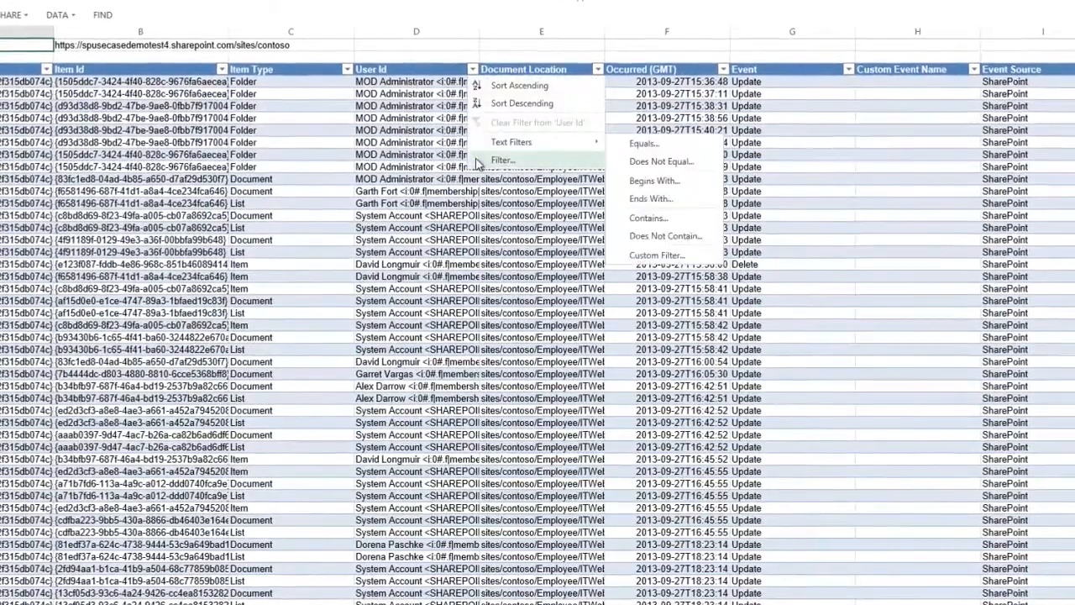
{"action": "left_click", "coordinate": [476, 157]}
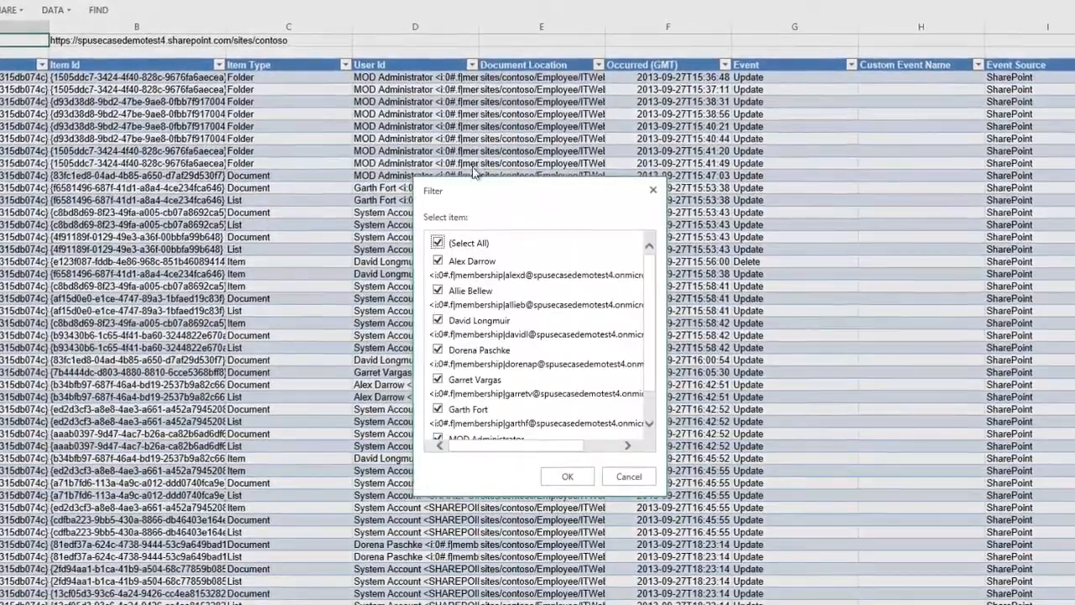
{"action": "left_click", "coordinate": [441, 244]}
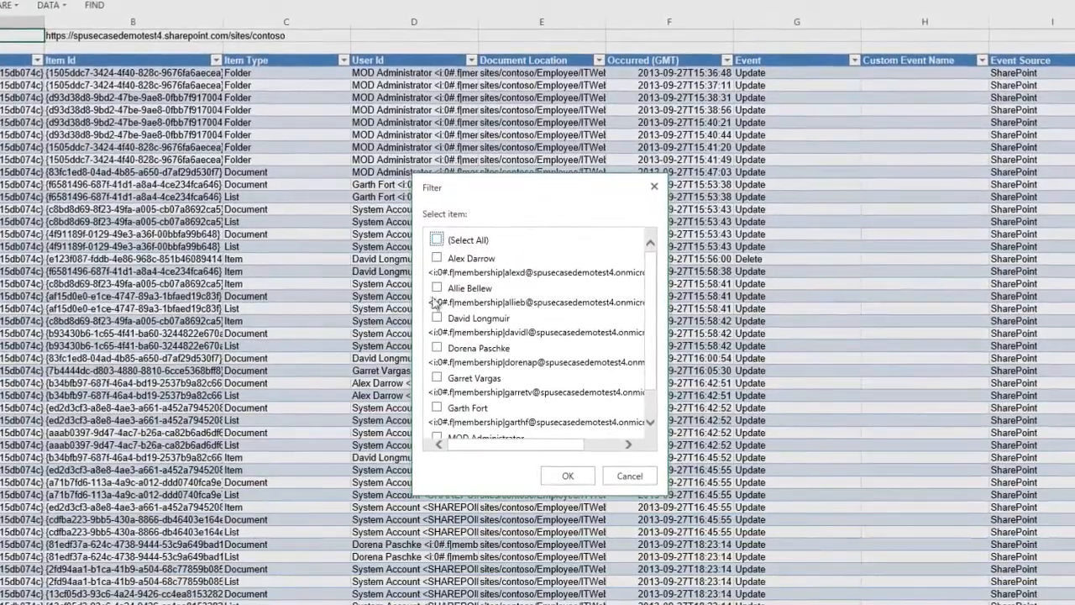
{"action": "left_click", "coordinate": [436, 408]}
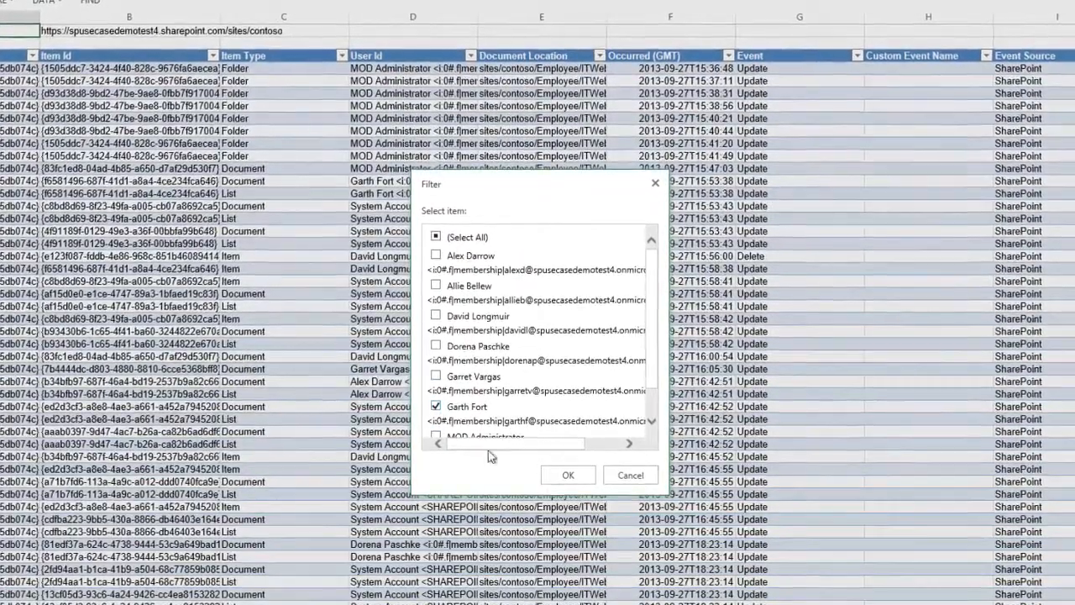
{"action": "left_click", "coordinate": [565, 475]}
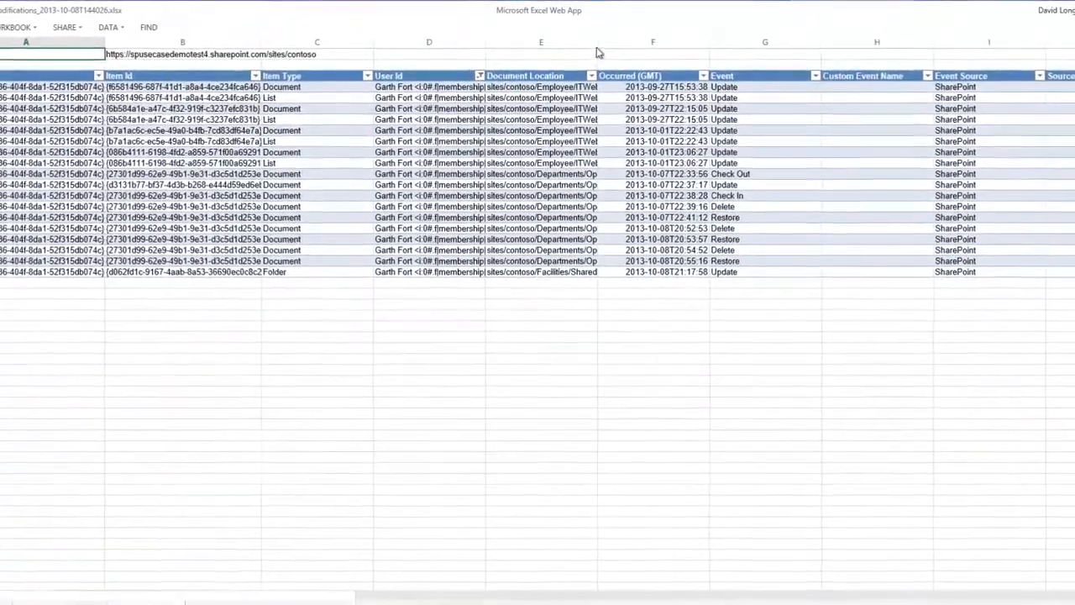
{"action": "left_click", "coordinate": [596, 43]}
{"action": "left_click_drag", "start_coordinate": [596, 42], "coordinate": [844, 48]}
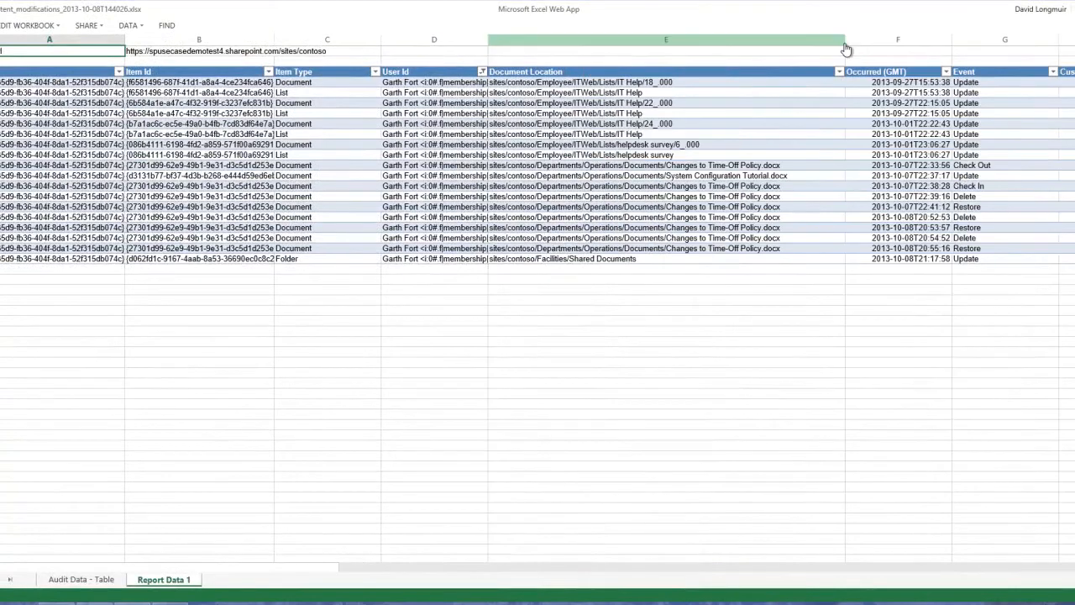